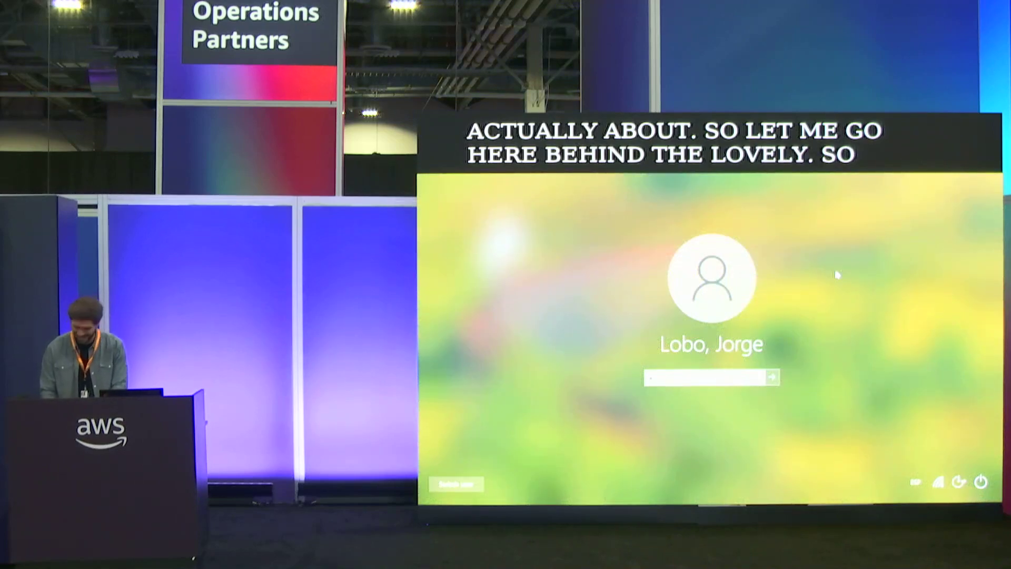
Sign in to the locked computer by entering the account password.
{"action": "type", "text": "•••••••"}
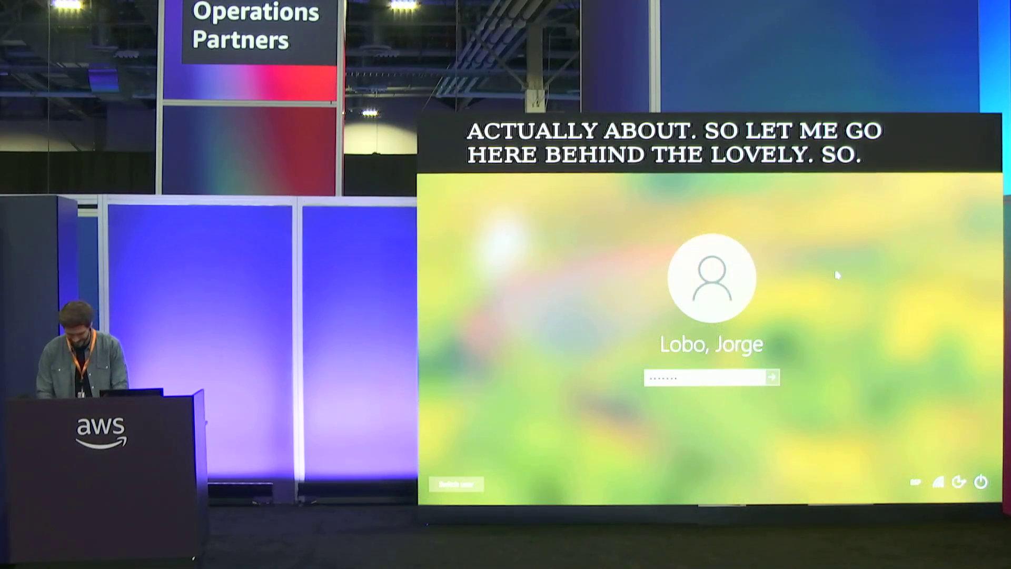
{"action": "key", "text": "Return"}
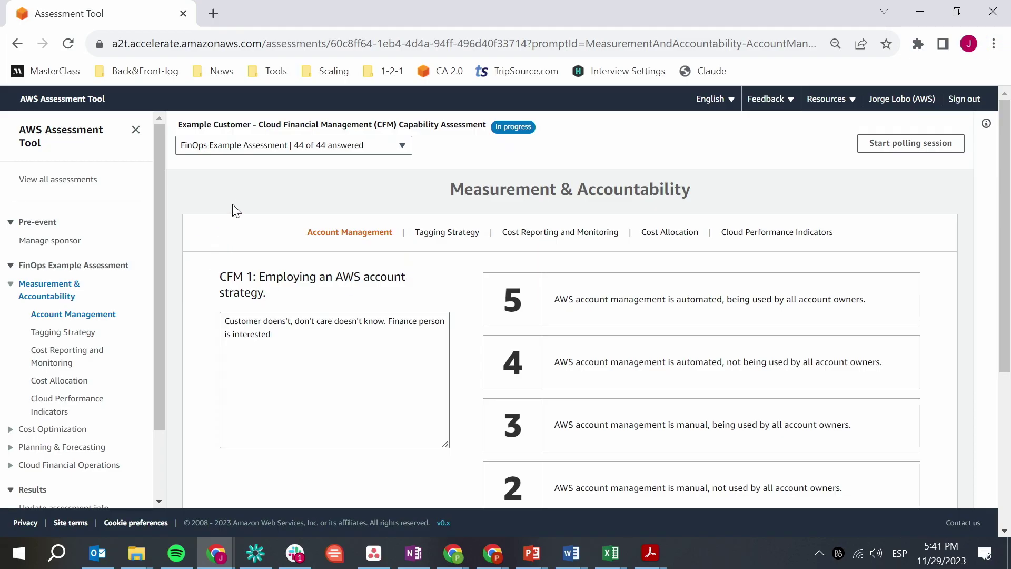
Examine the CFM 1 question on AWS account strategy, its facilitator comment and its rating options.
{"action": "key", "text": "ctrl+minus"}
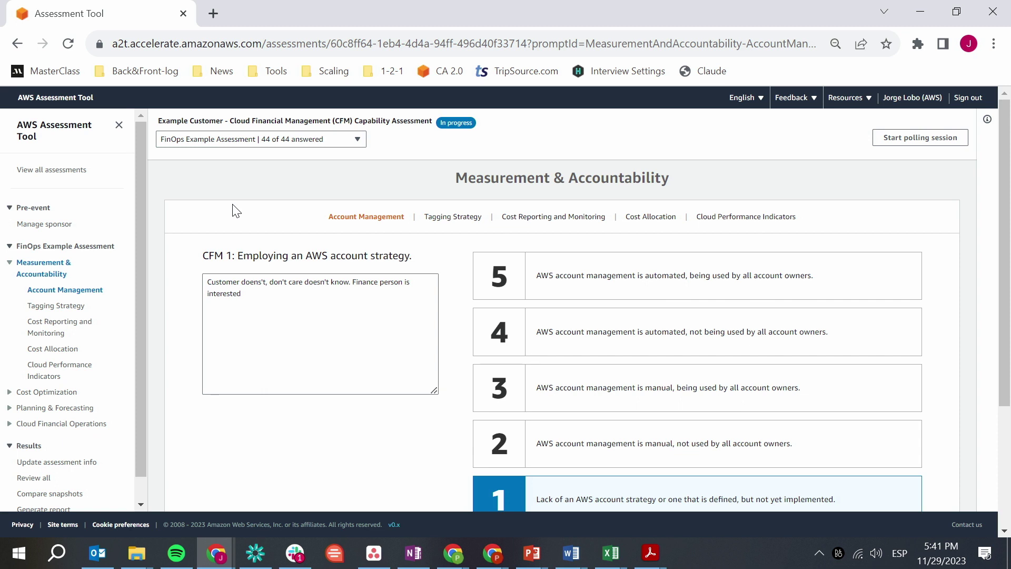
{"action": "scroll", "coordinate": [234, 210], "scroll_direction": "down", "scroll_amount": 2}
{"action": "scroll", "coordinate": [232, 209], "scroll_direction": "up", "scroll_amount": 1}
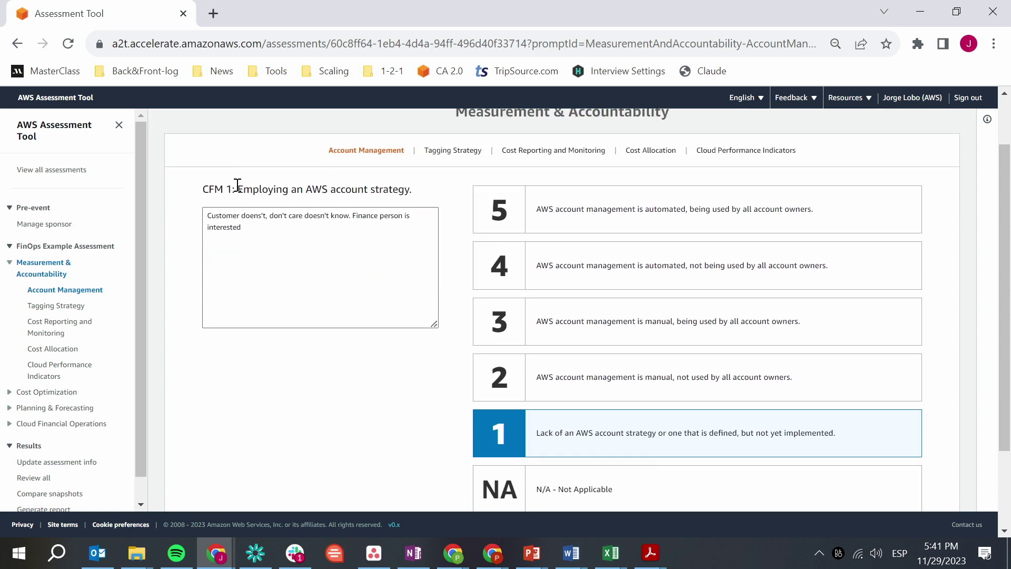
{"action": "left_click_drag", "start_coordinate": [233, 186], "coordinate": [422, 191]}
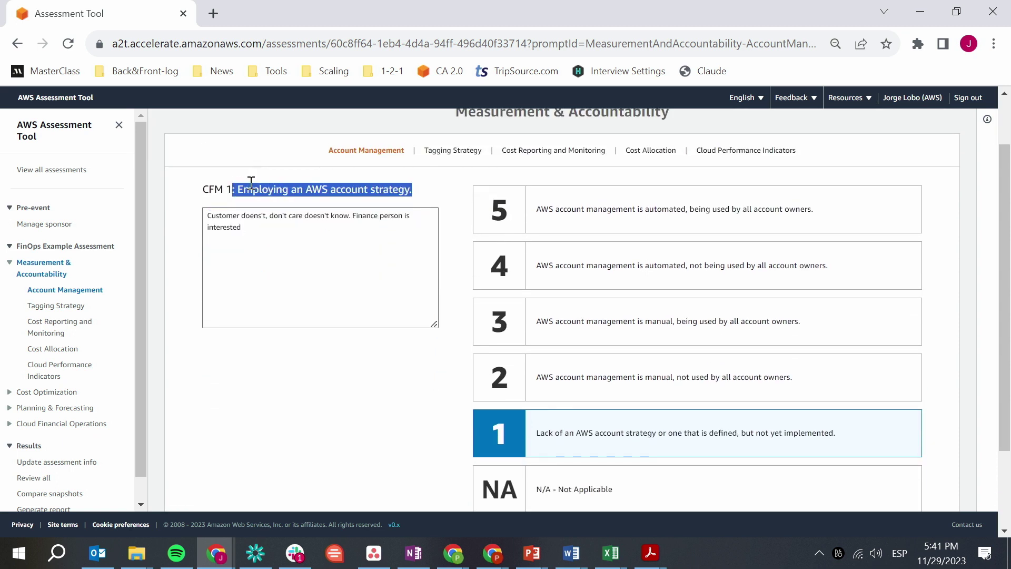
{"action": "left_click", "coordinate": [232, 227]}
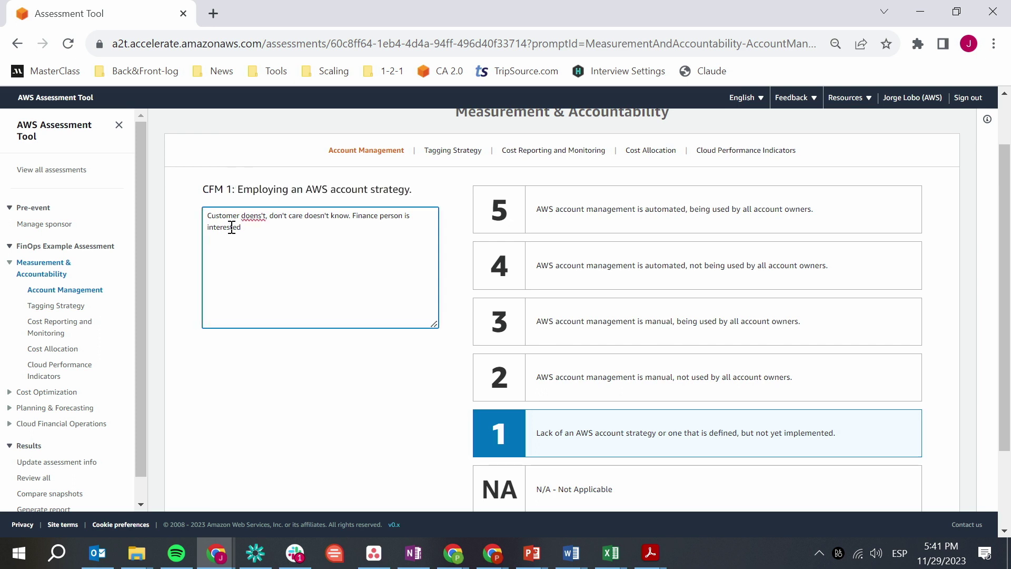
{"action": "double_click", "coordinate": [232, 228]}
{"action": "left_click", "coordinate": [238, 227]}
Show the guidance for the Account Management question describing the highest level of maturity.
{"action": "left_click", "coordinate": [987, 120]}
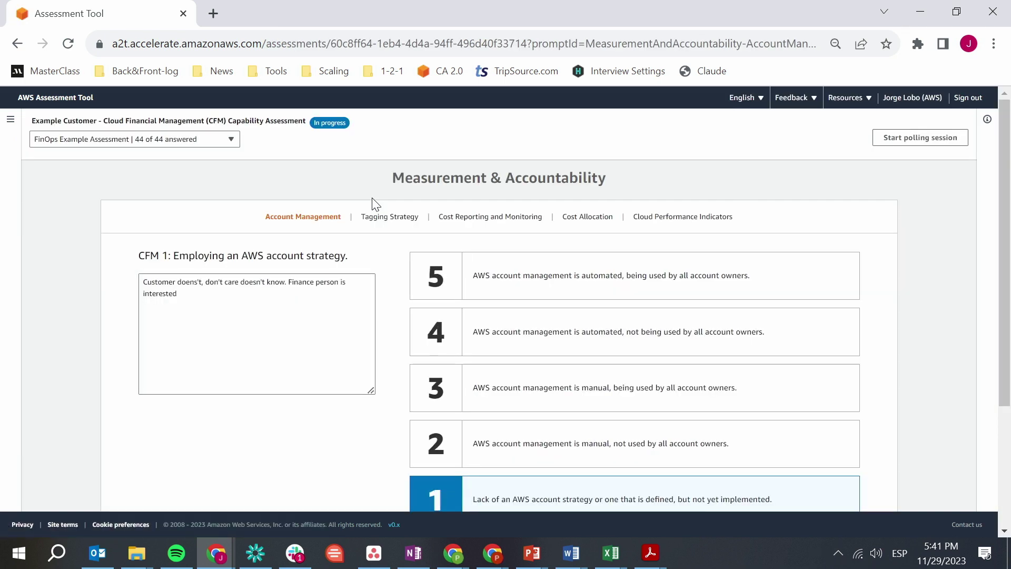
{"action": "left_click", "coordinate": [990, 127]}
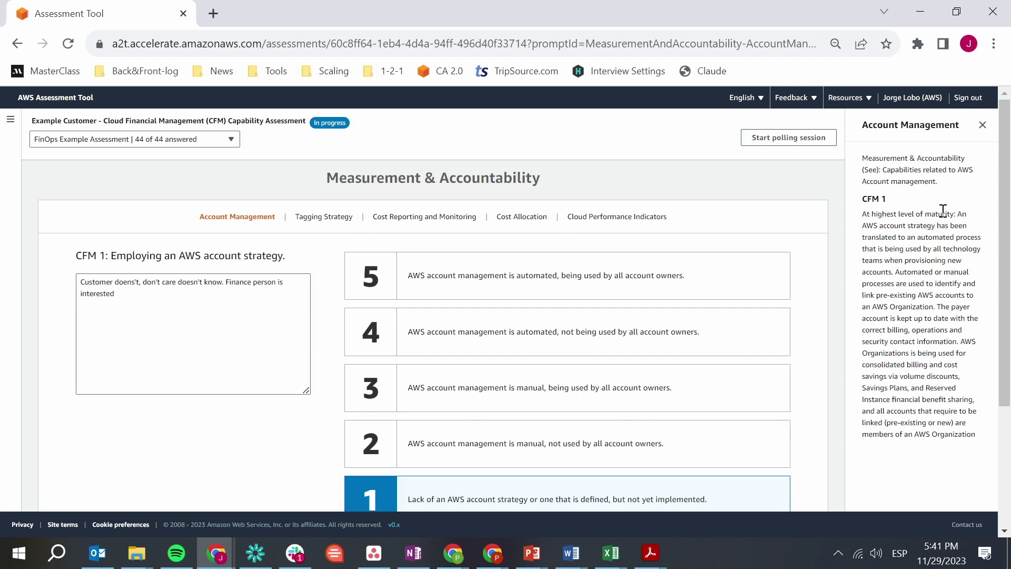
{"action": "scroll", "coordinate": [706, 327], "scroll_direction": "down", "scroll_amount": 1}
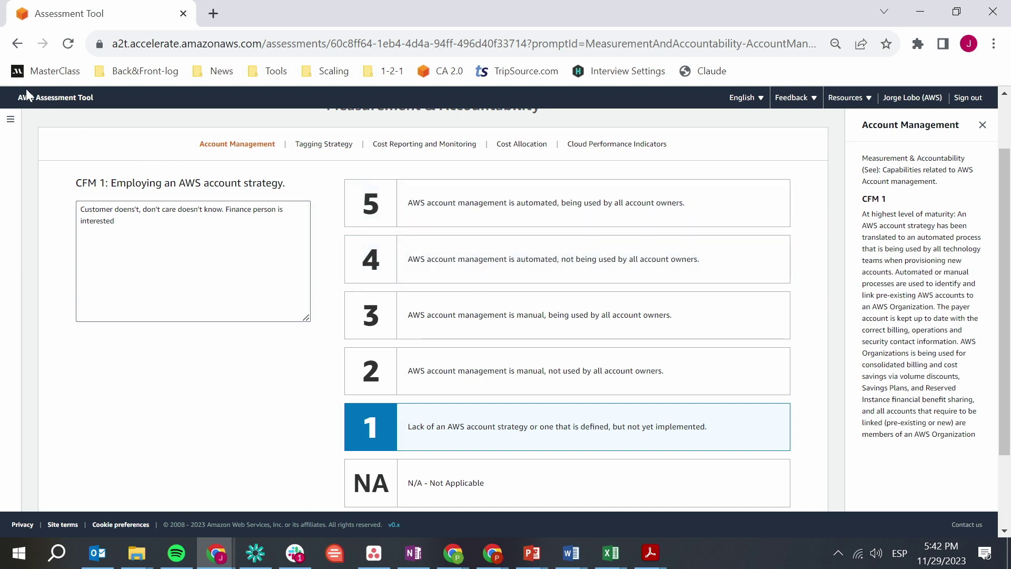
Bring back the assessment navigation and view the Planning & Forecasting question CFM 22 on existing workload spend.
{"action": "left_click", "coordinate": [10, 119]}
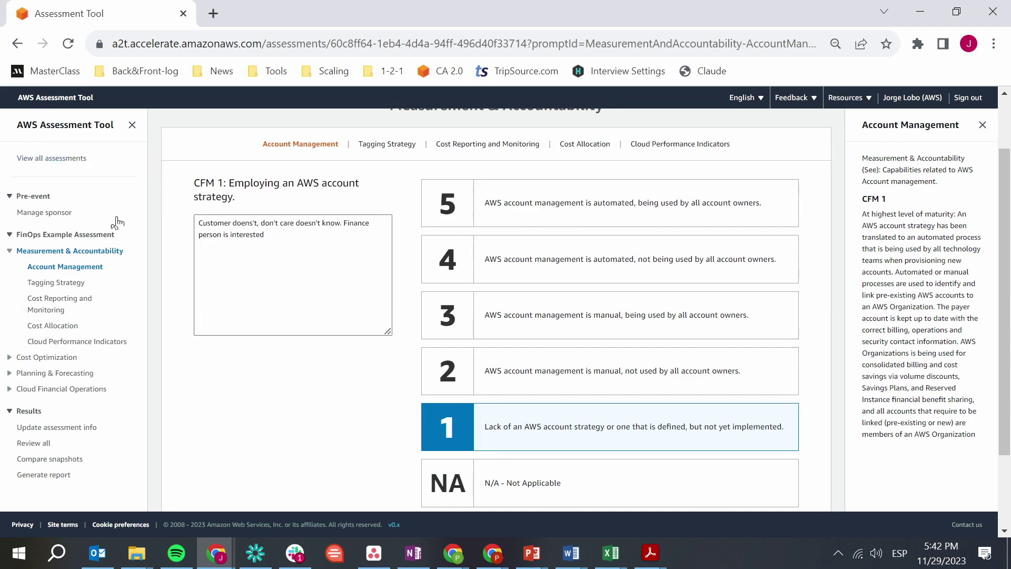
{"action": "left_click", "coordinate": [10, 251]}
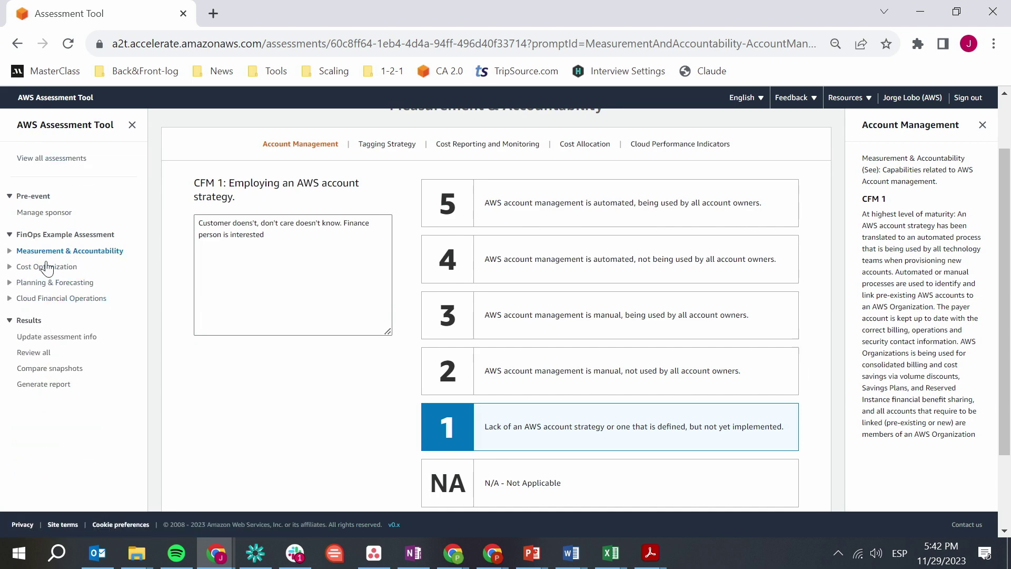
{"action": "left_click", "coordinate": [29, 284]}
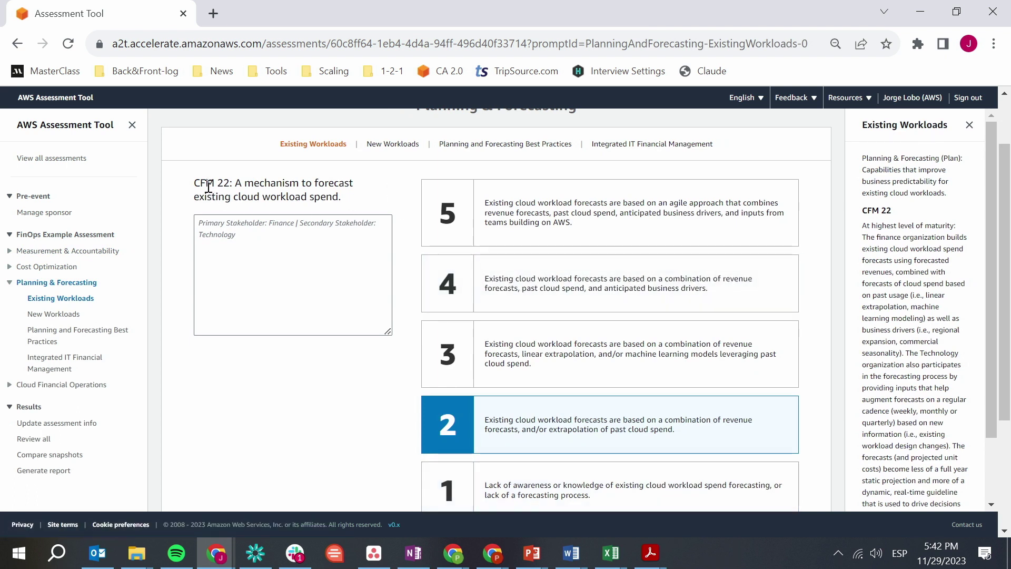
{"action": "left_click_drag", "start_coordinate": [206, 183], "coordinate": [335, 197]}
{"action": "left_click", "coordinate": [335, 197]}
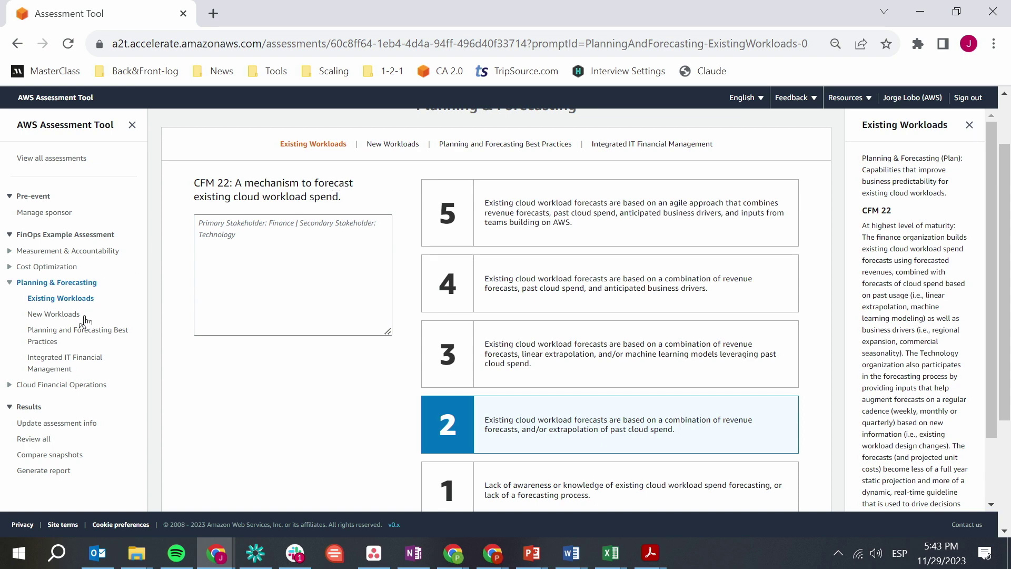
Go through the Cloud Financial Operations questions, from Ownership and Sponsorship to Training, Awareness and Development.
{"action": "left_click", "coordinate": [71, 385]}
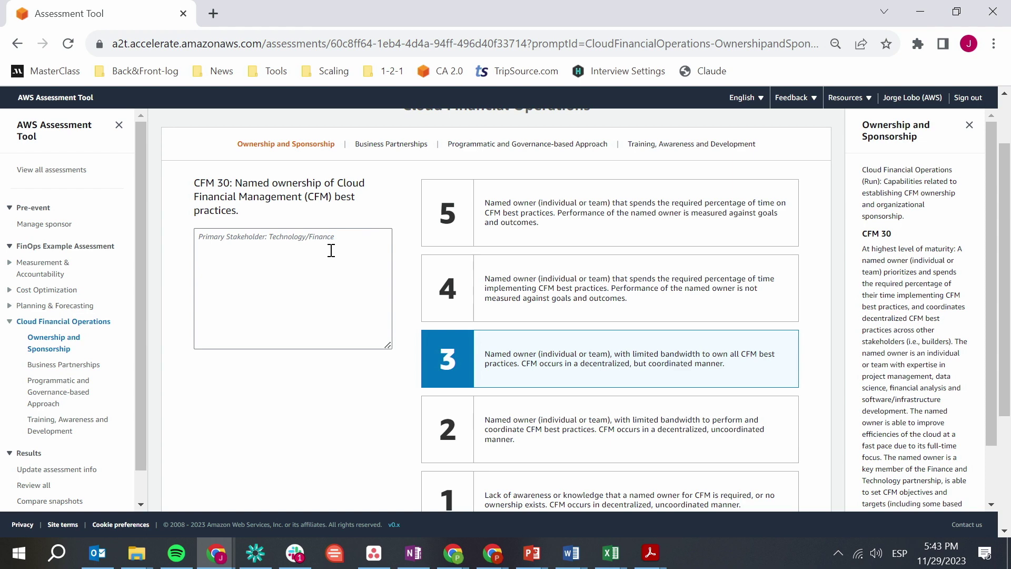
{"action": "left_click", "coordinate": [420, 146]}
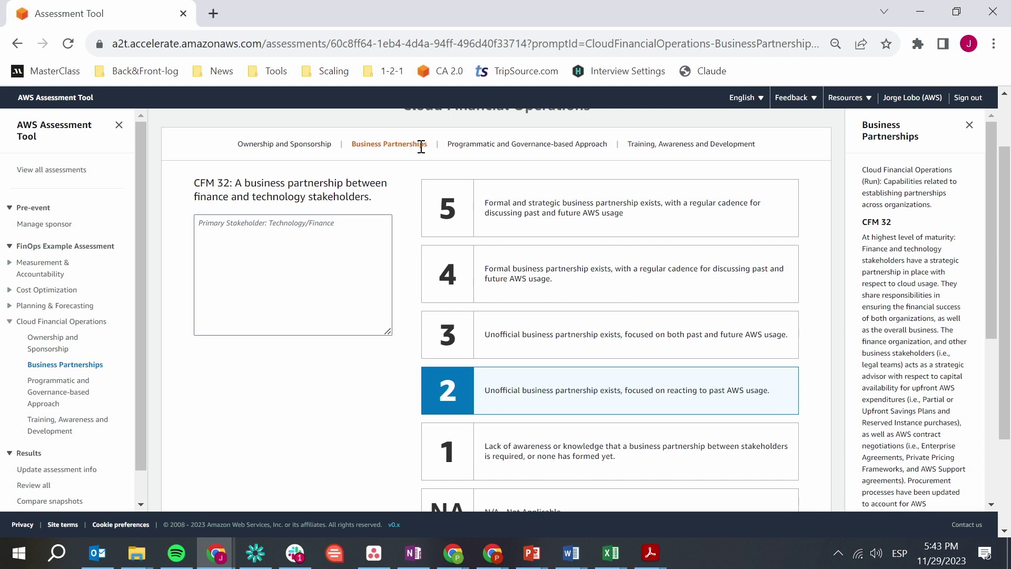
{"action": "left_click", "coordinate": [475, 146]}
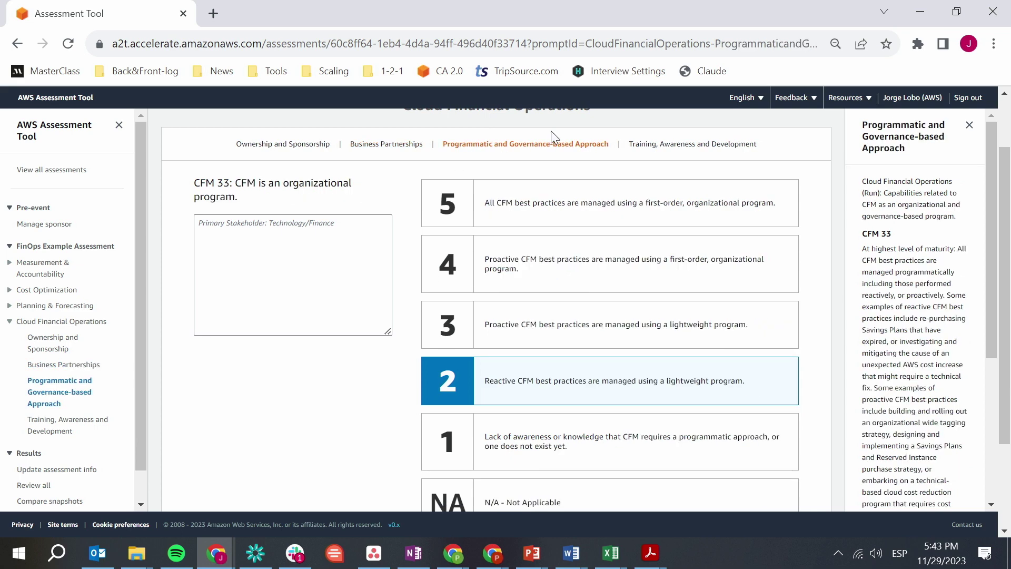
{"action": "left_click", "coordinate": [660, 143]}
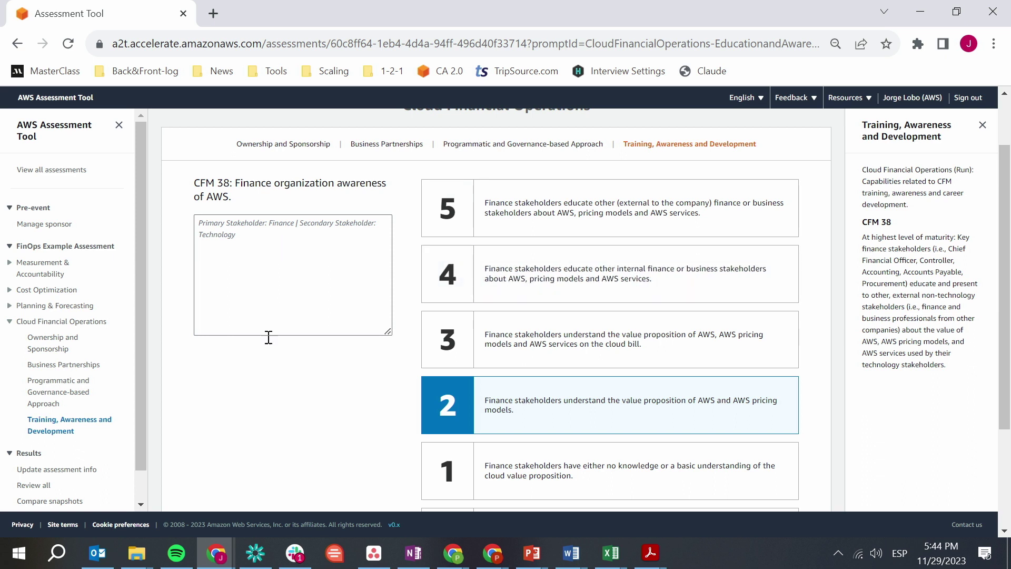
{"action": "scroll", "coordinate": [259, 372], "scroll_direction": "down", "scroll_amount": 3}
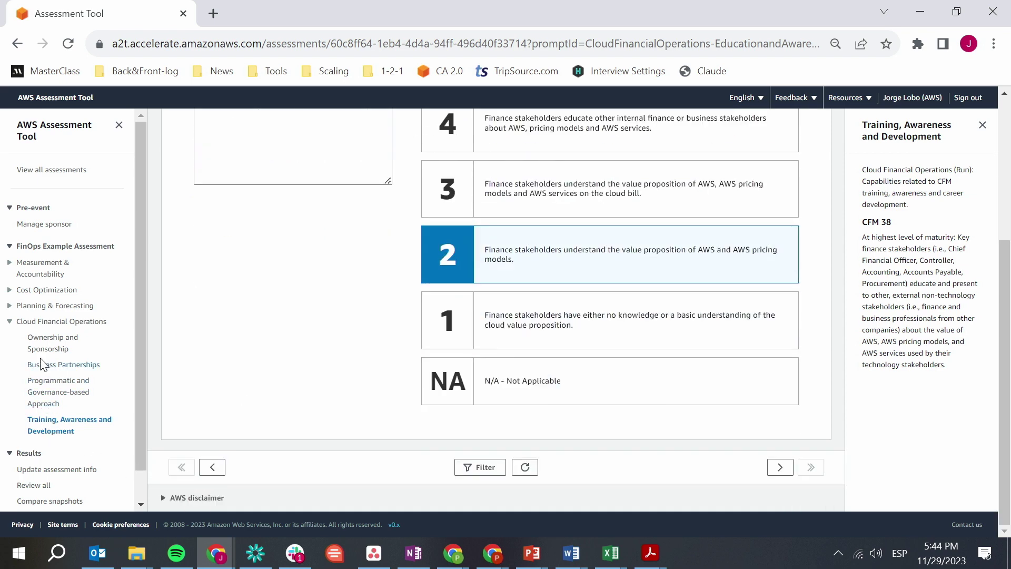
{"action": "scroll", "coordinate": [36, 453], "scroll_direction": "down", "scroll_amount": 1}
Open the review of all assessment results and display them as a heatmap.
{"action": "left_click", "coordinate": [33, 456]}
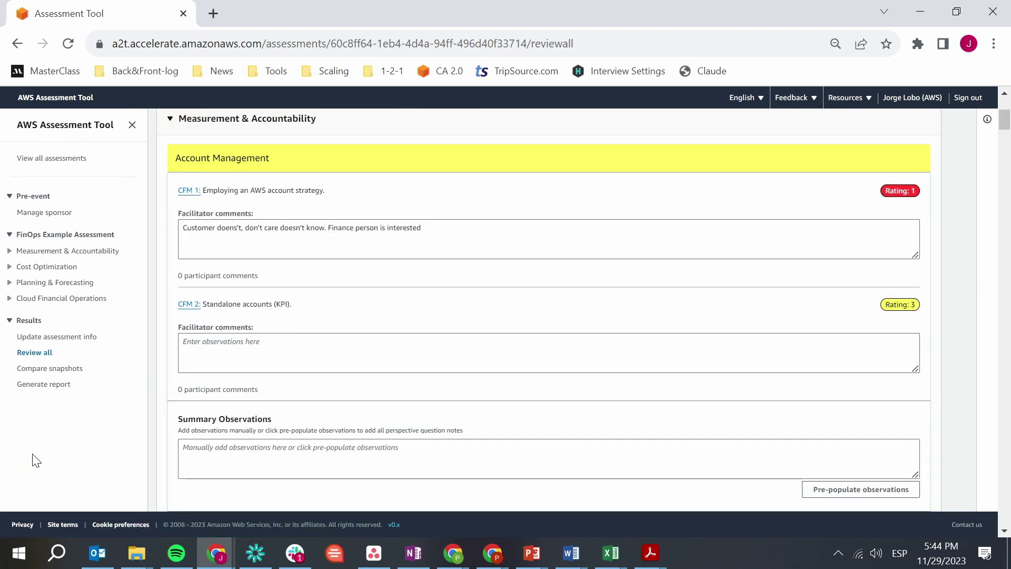
{"action": "scroll", "coordinate": [278, 332], "scroll_direction": "up", "scroll_amount": 4}
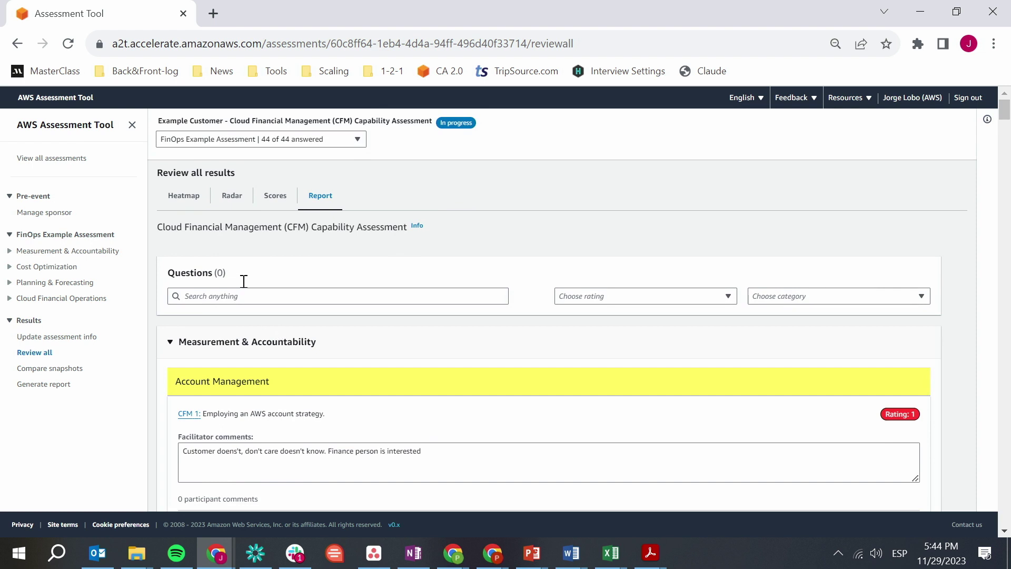
{"action": "left_click", "coordinate": [192, 202]}
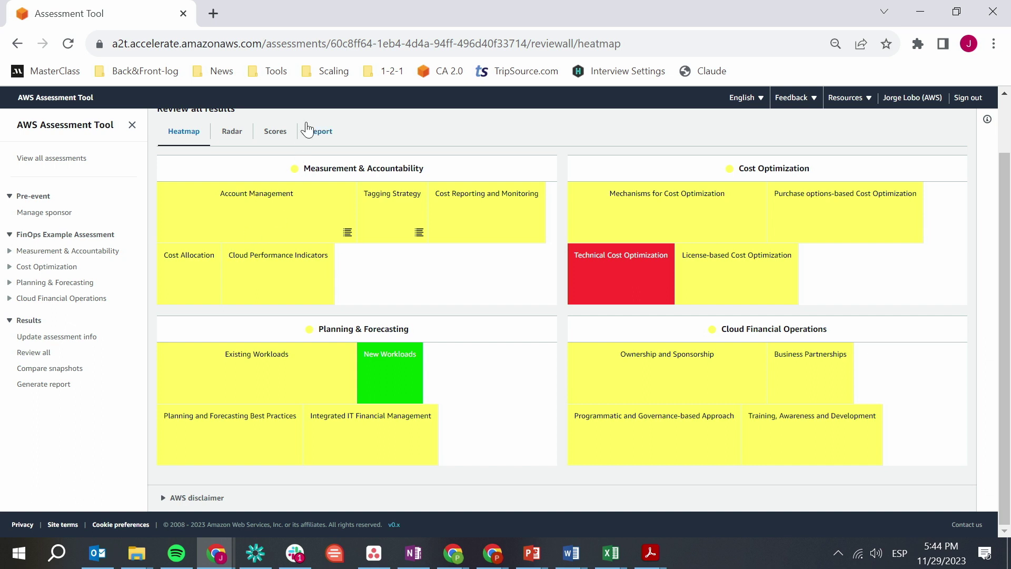
Examine the capability scores for all four perspectives, focusing on Technical Cost Optimization and New Workloads.
{"action": "left_click", "coordinate": [276, 131]}
{"action": "scroll", "coordinate": [366, 260], "scroll_direction": "down", "scroll_amount": 1}
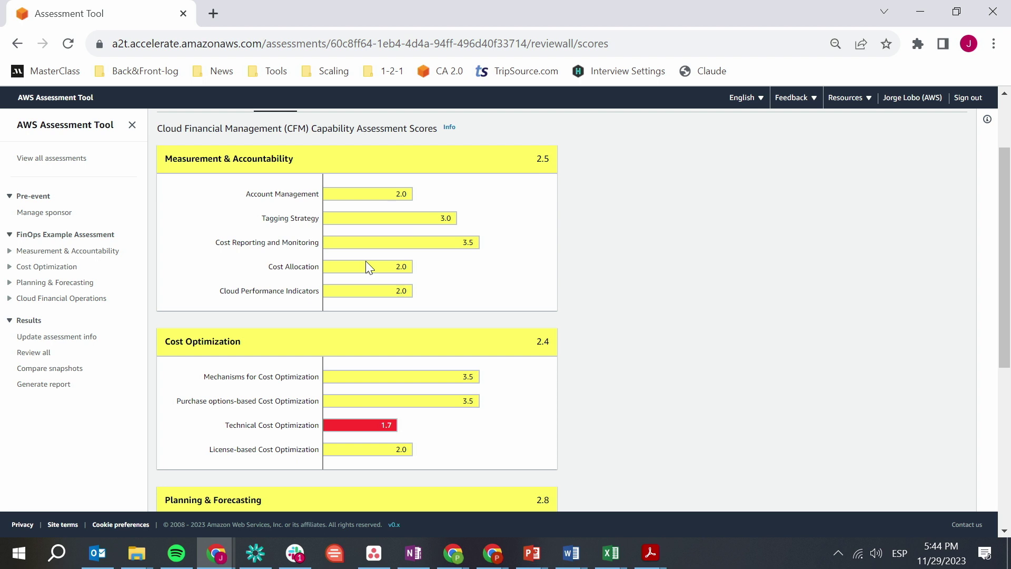
{"action": "scroll", "coordinate": [367, 268], "scroll_direction": "down", "scroll_amount": 2}
{"action": "scroll", "coordinate": [365, 261], "scroll_direction": "down", "scroll_amount": 1}
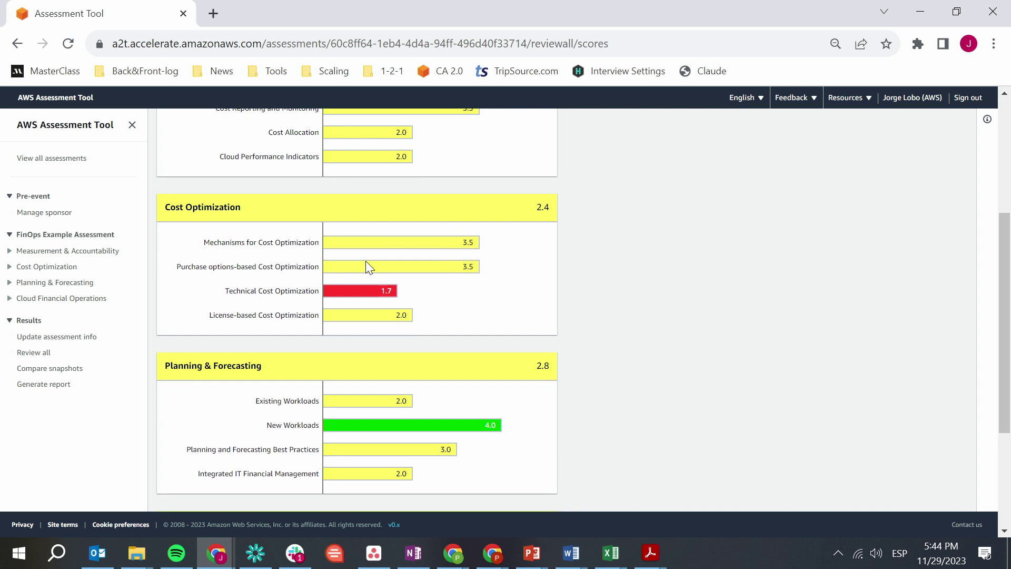
{"action": "scroll", "coordinate": [366, 262], "scroll_direction": "down", "scroll_amount": 1}
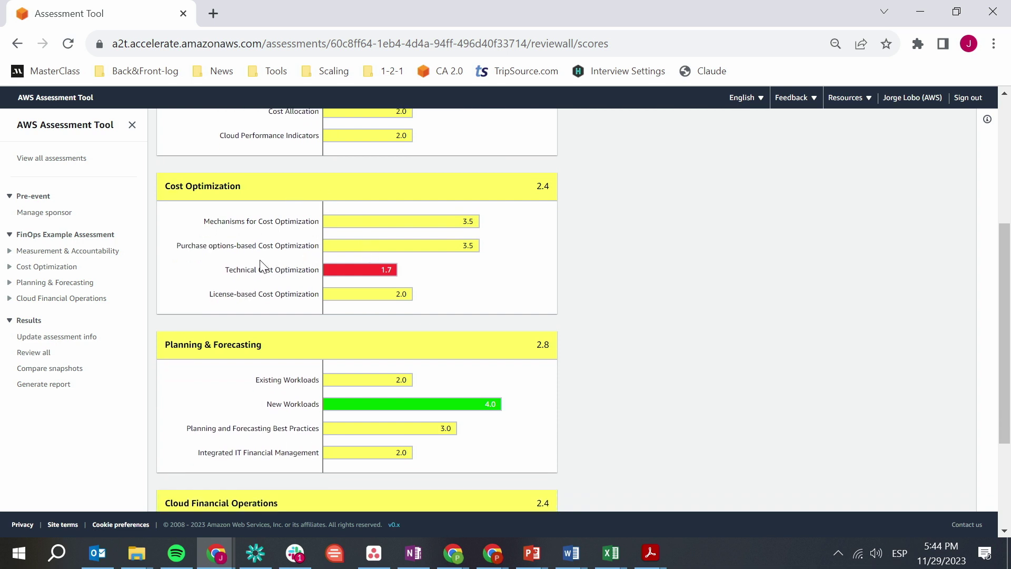
{"action": "left_click_drag", "start_coordinate": [233, 269], "coordinate": [310, 279]}
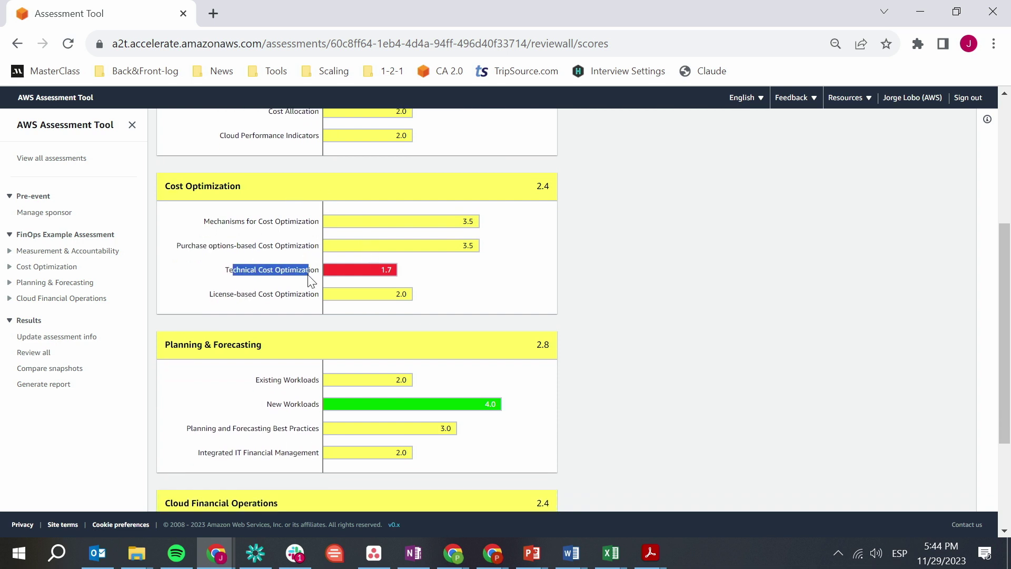
{"action": "left_click", "coordinate": [310, 280]}
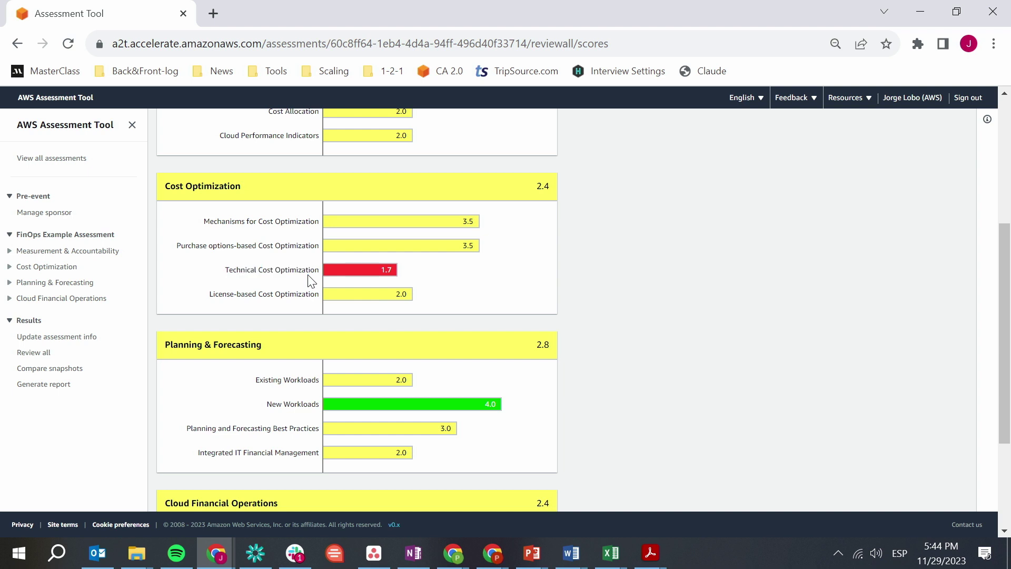
{"action": "scroll", "coordinate": [311, 281], "scroll_direction": "down", "scroll_amount": 2}
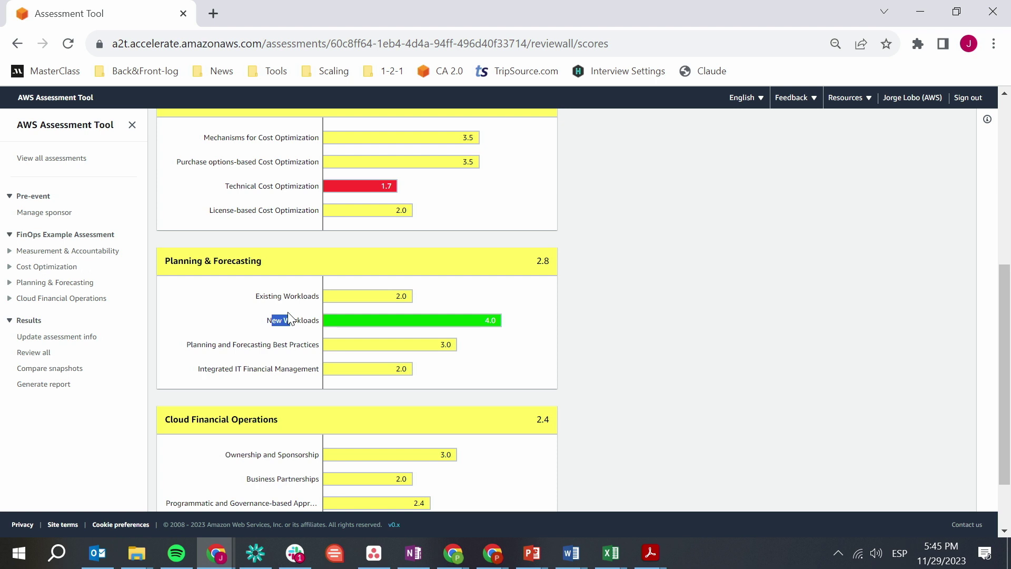
{"action": "scroll", "coordinate": [288, 314], "scroll_direction": "up", "scroll_amount": 3}
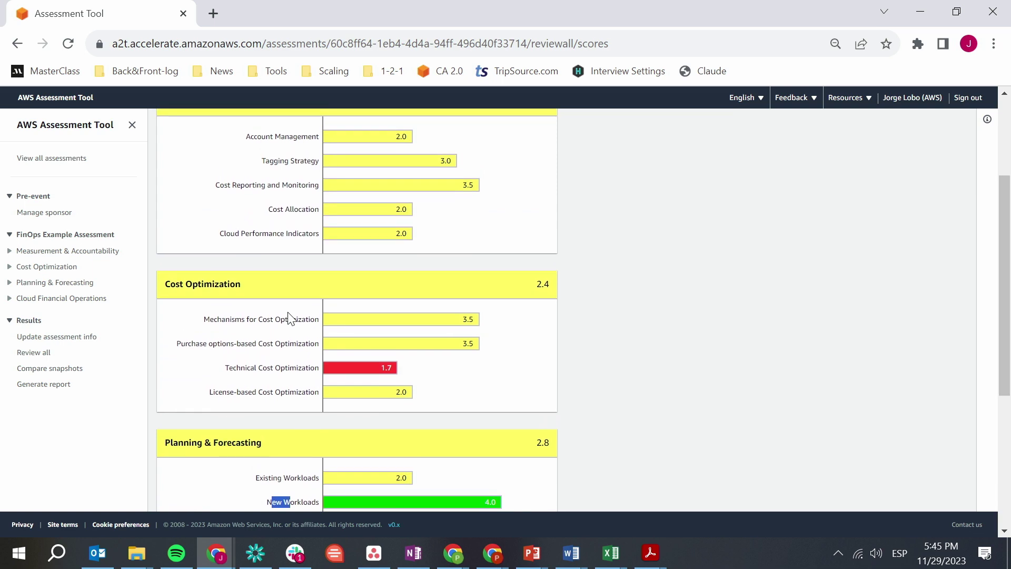
{"action": "scroll", "coordinate": [288, 313], "scroll_direction": "down", "scroll_amount": 5}
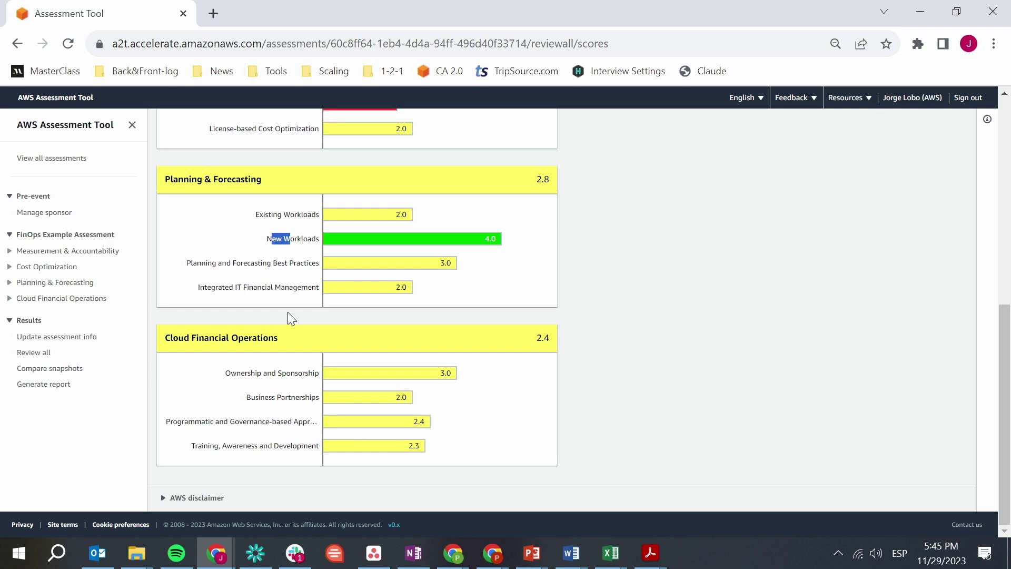
Display the assessment results as a radar chart of the perspectives.
{"action": "scroll", "coordinate": [288, 311], "scroll_direction": "up", "scroll_amount": 8}
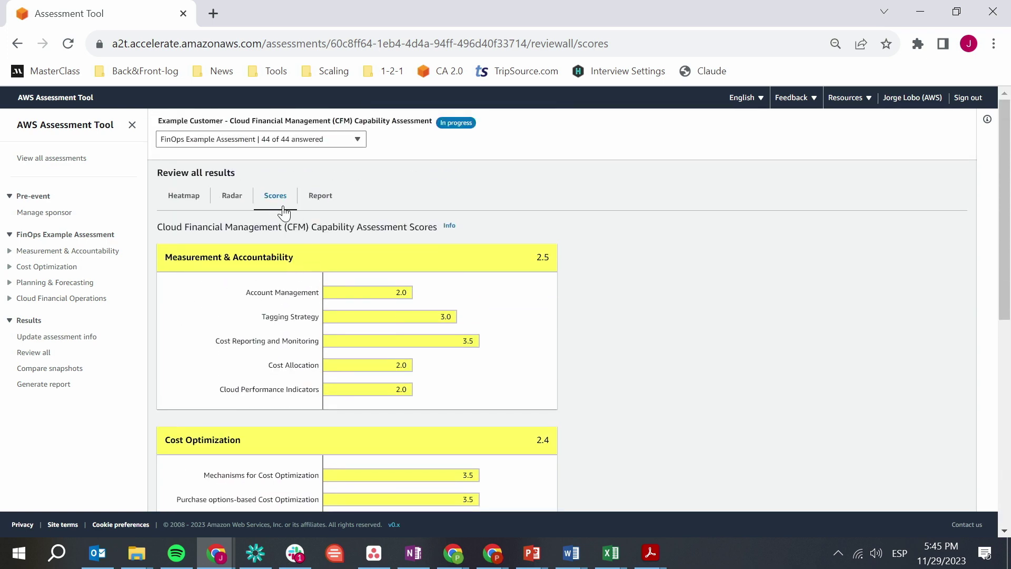
{"action": "left_click", "coordinate": [239, 199]}
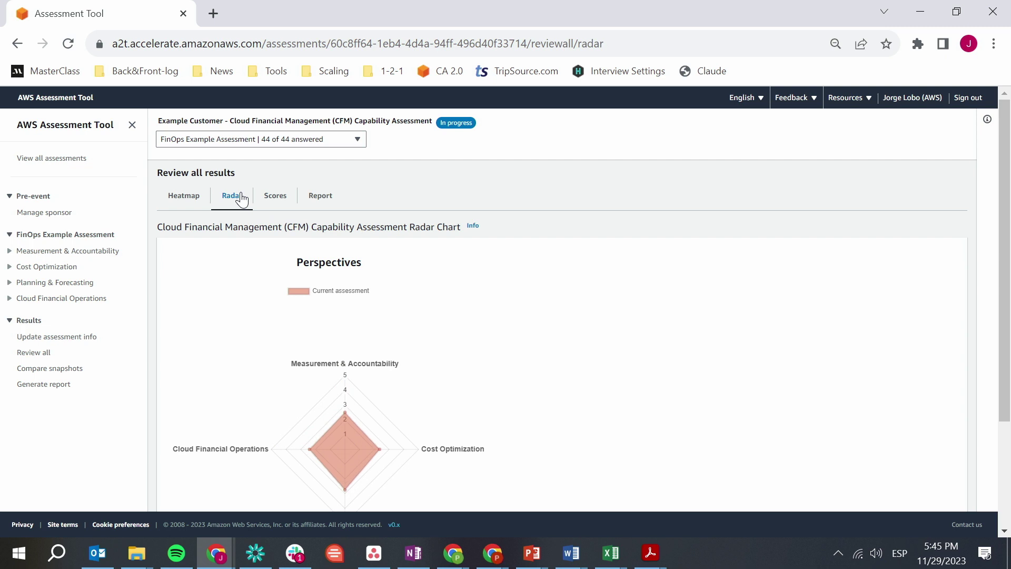
Compare the November 2022 and Current assessment snapshots on the radar chart.
{"action": "left_click", "coordinate": [68, 368]}
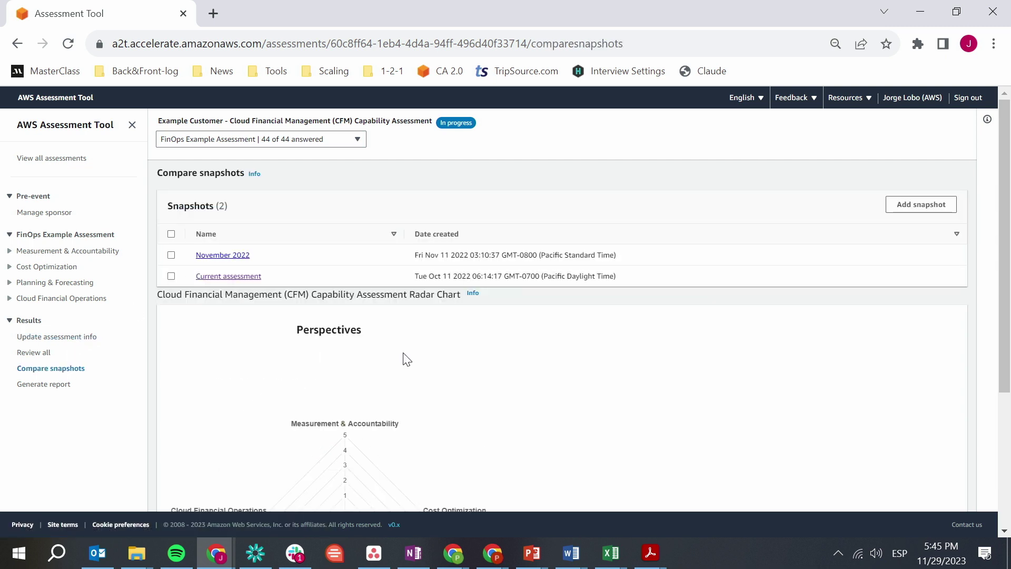
{"action": "scroll", "coordinate": [406, 359], "scroll_direction": "down", "scroll_amount": 2}
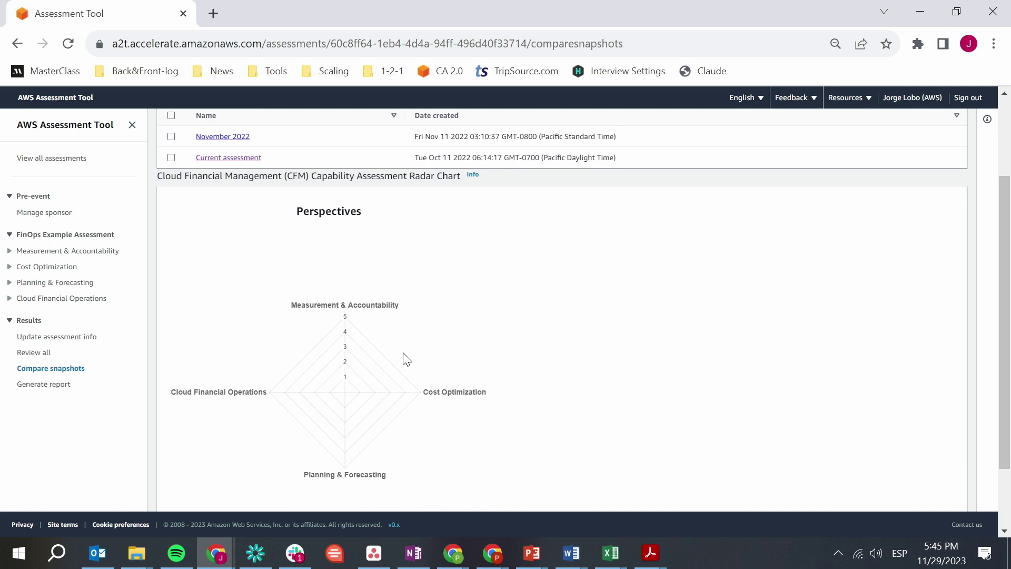
{"action": "left_click", "coordinate": [171, 136]}
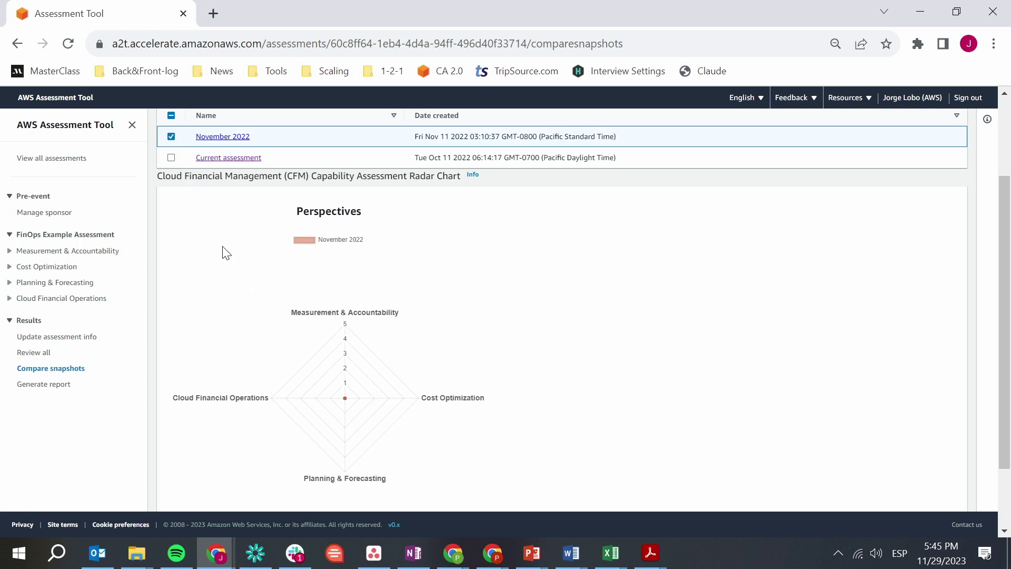
{"action": "left_click", "coordinate": [171, 158]}
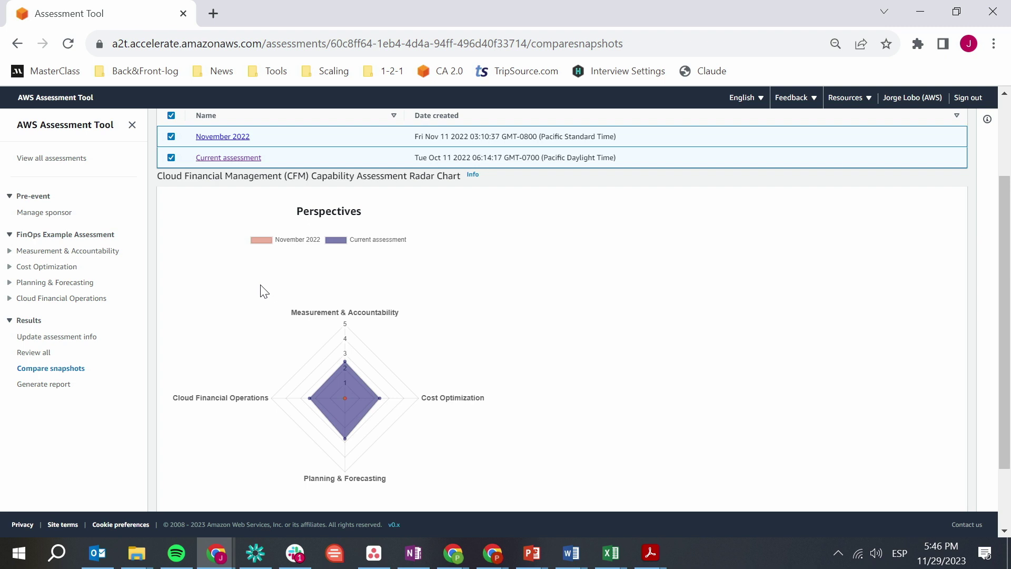
{"action": "scroll", "coordinate": [263, 291], "scroll_direction": "up", "scroll_amount": 2}
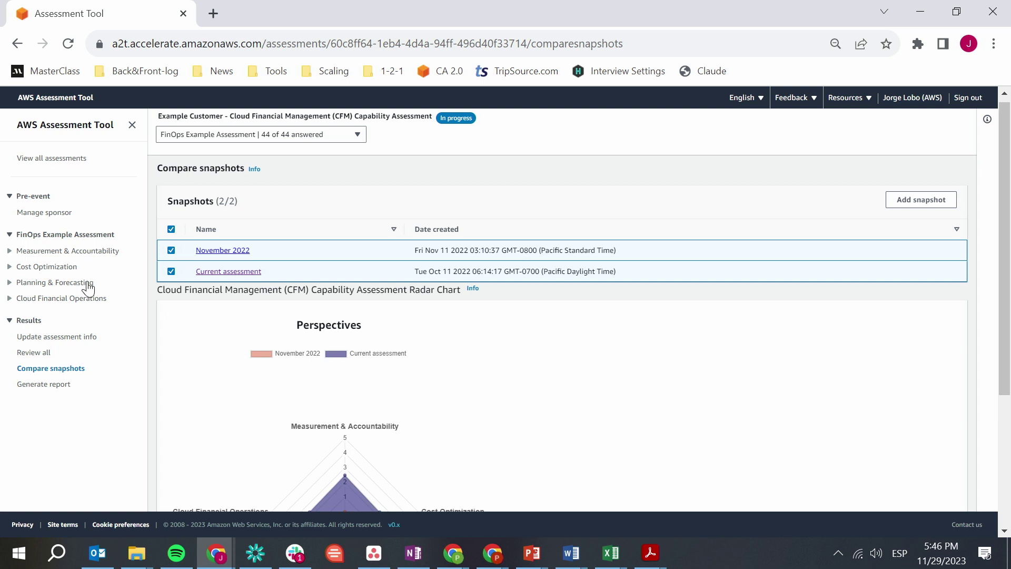
View the polling session setup form from the Account Management question, and close it without starting a session.
{"action": "left_click", "coordinate": [68, 255]}
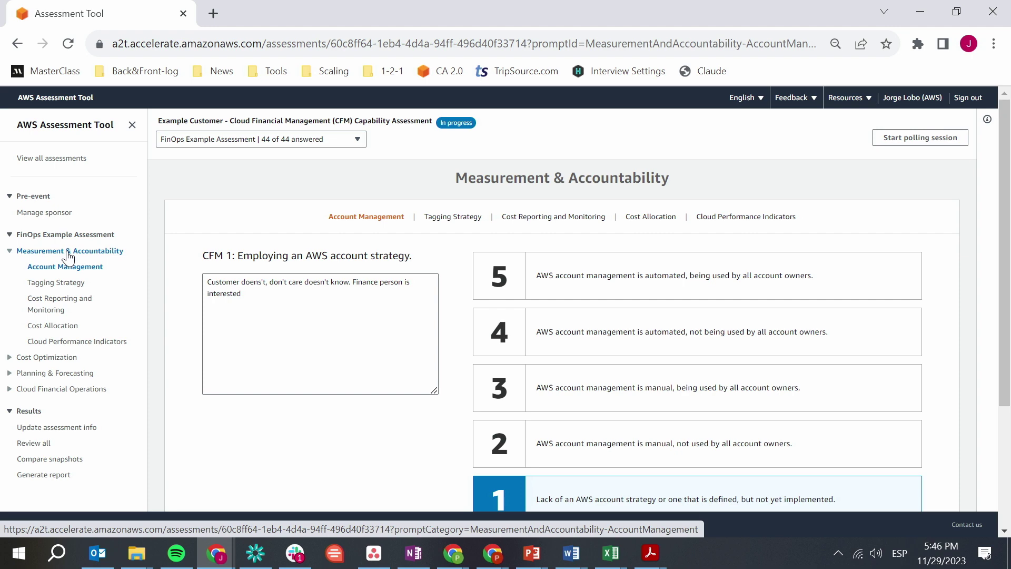
{"action": "left_click", "coordinate": [885, 138]}
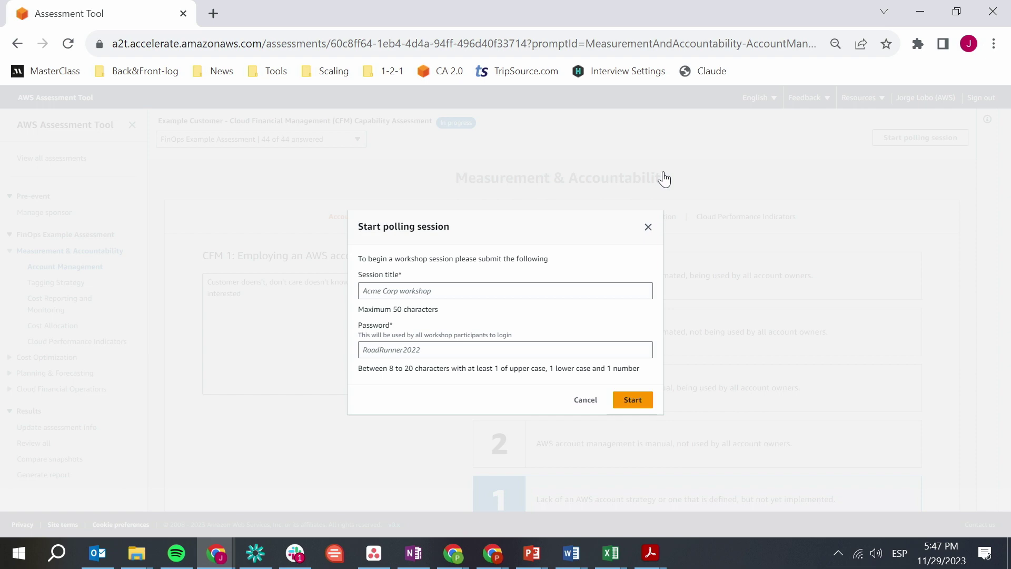
{"action": "left_click", "coordinate": [649, 227]}
{"action": "scroll", "coordinate": [560, 328], "scroll_direction": "down", "scroll_amount": 2}
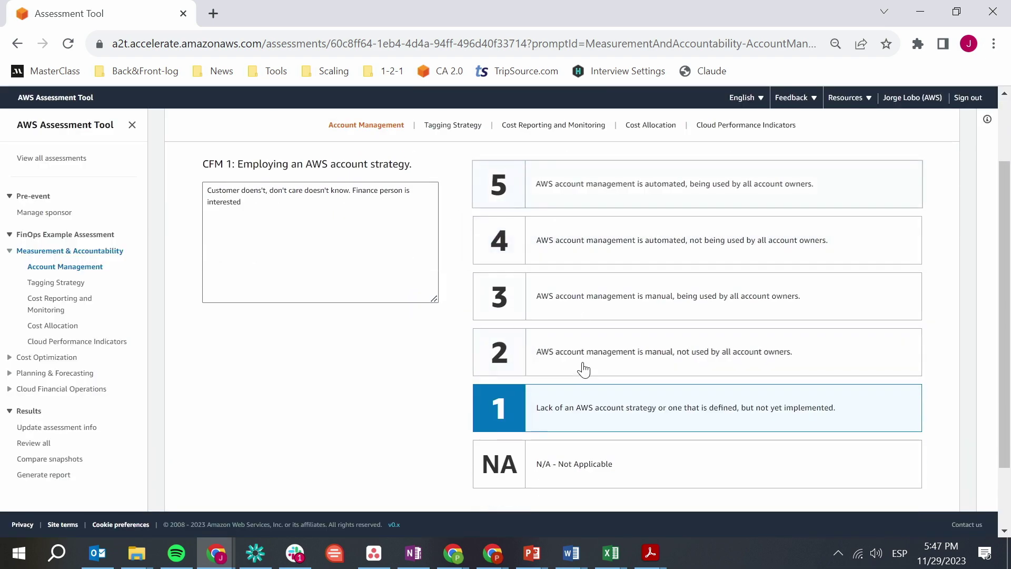